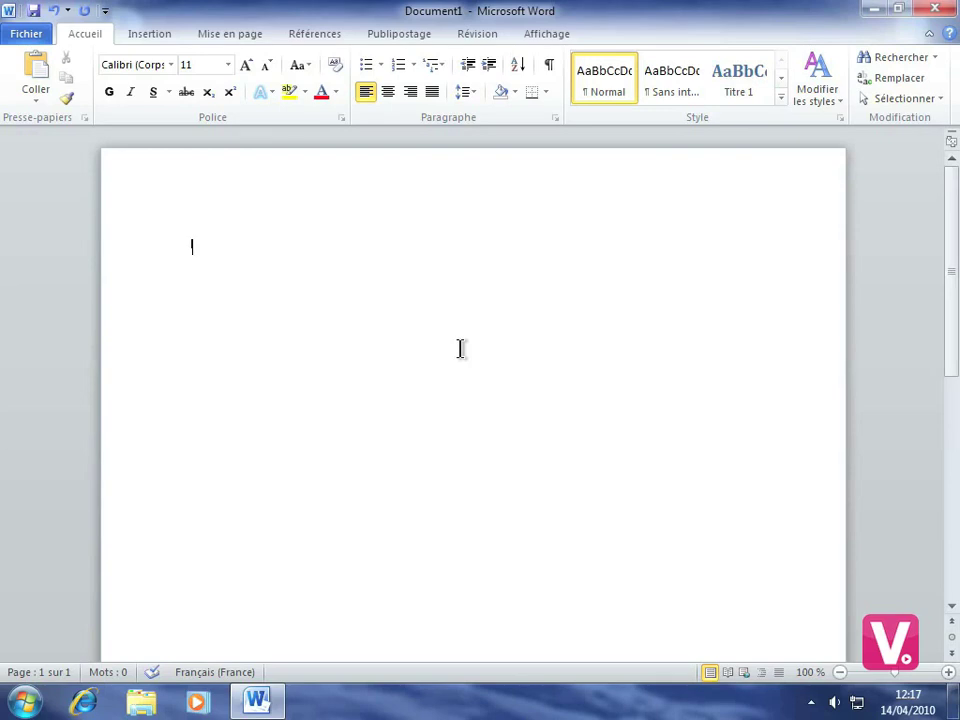
- Start an envelope mail merge using the DL (110 x 220 mm) envelope size, replacing the current document content
left_click(400, 36)
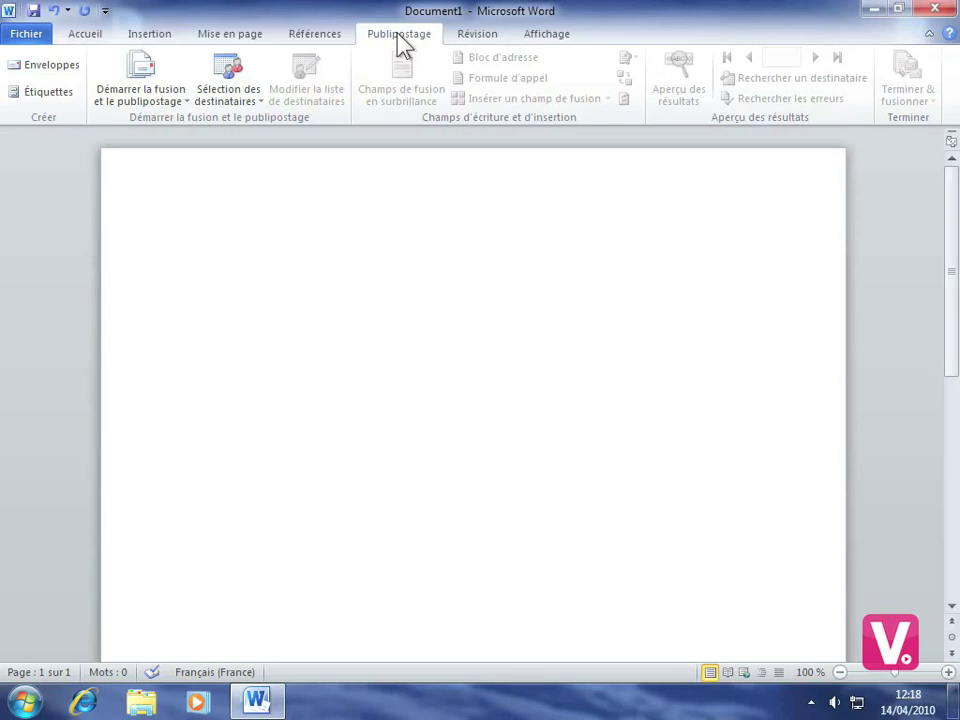
left_click(152, 99)
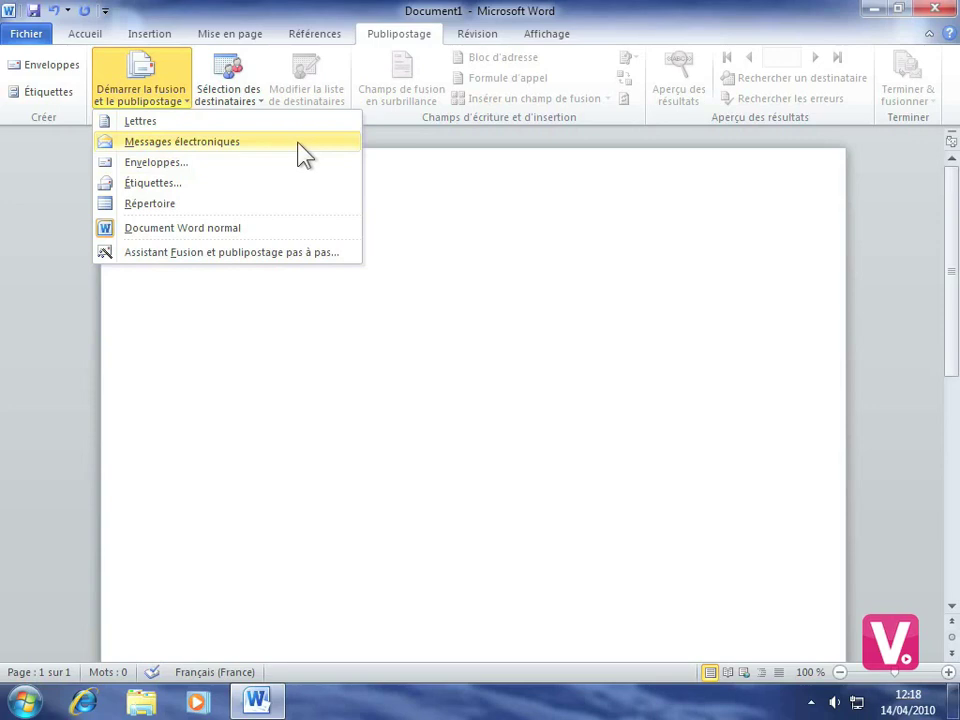
left_click(142, 163)
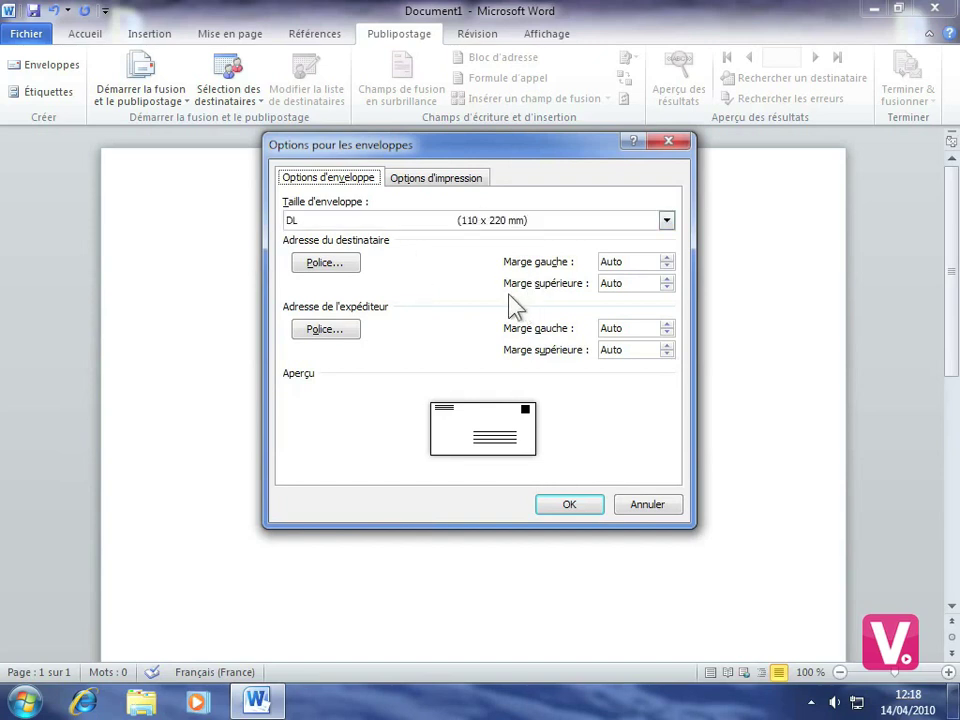
left_click(574, 505)
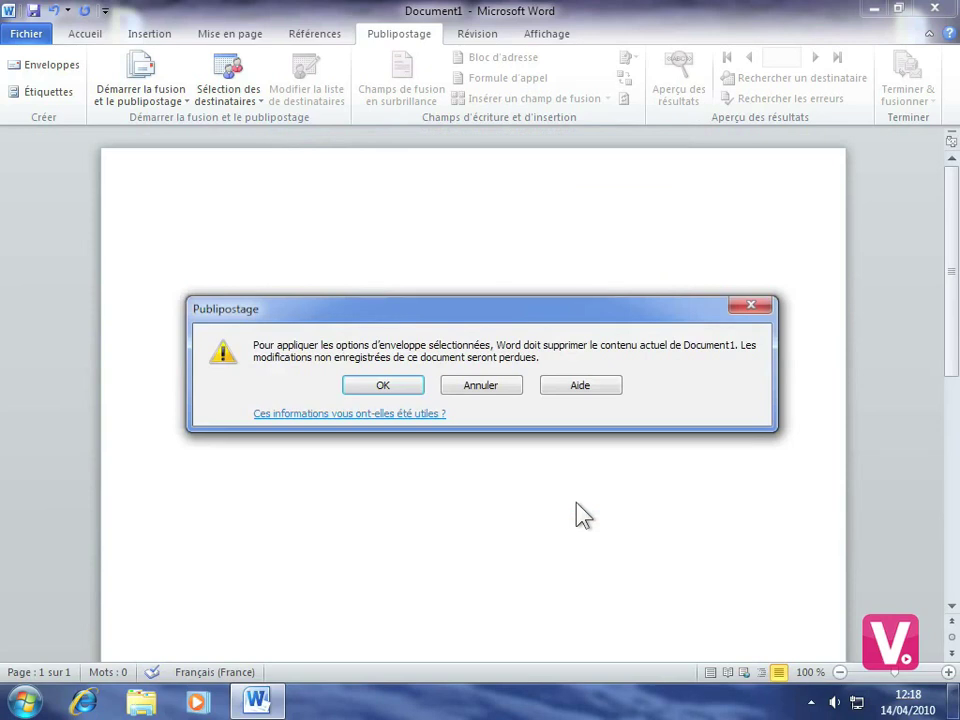
left_click(385, 388)
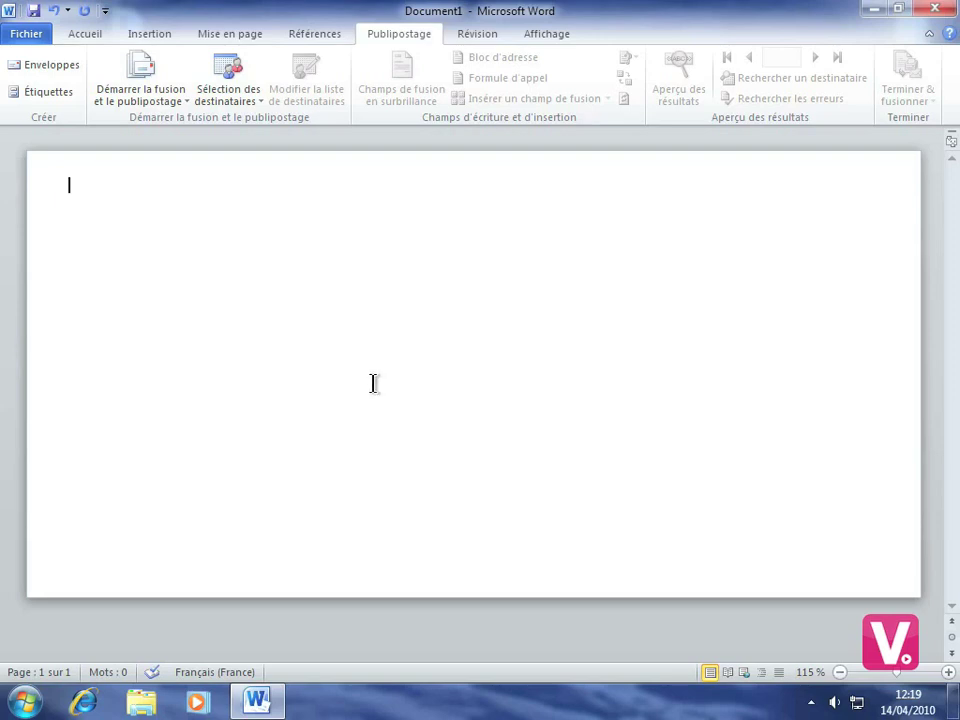
- Use the existing Contacts file from the Mes contacts folder on the desktop as the recipient list
left_click(250, 108)
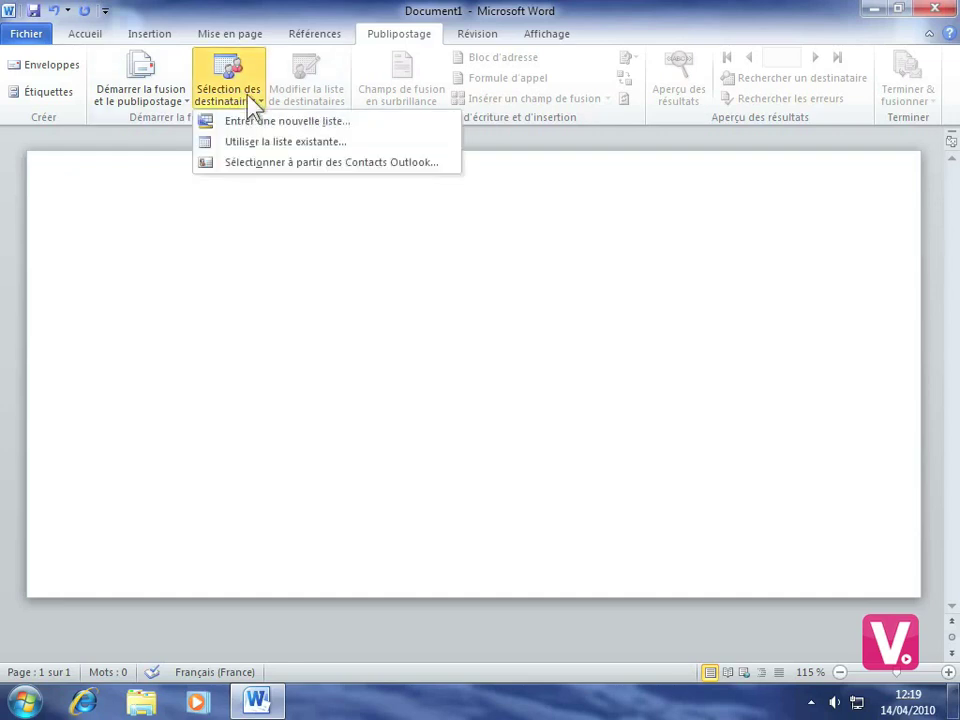
left_click(310, 143)
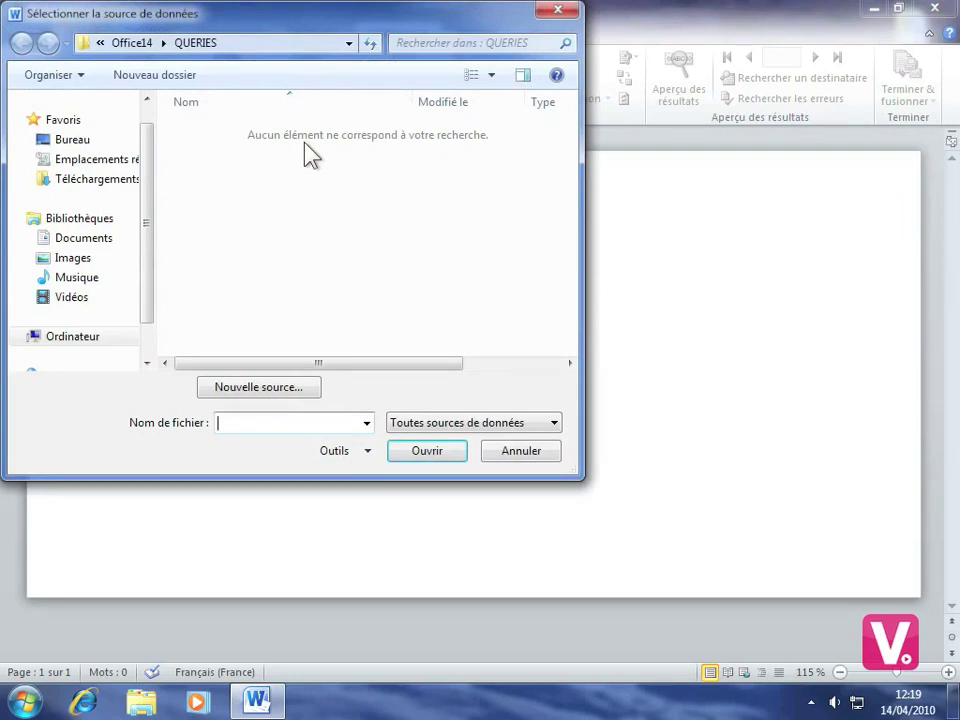
left_click(63, 142)
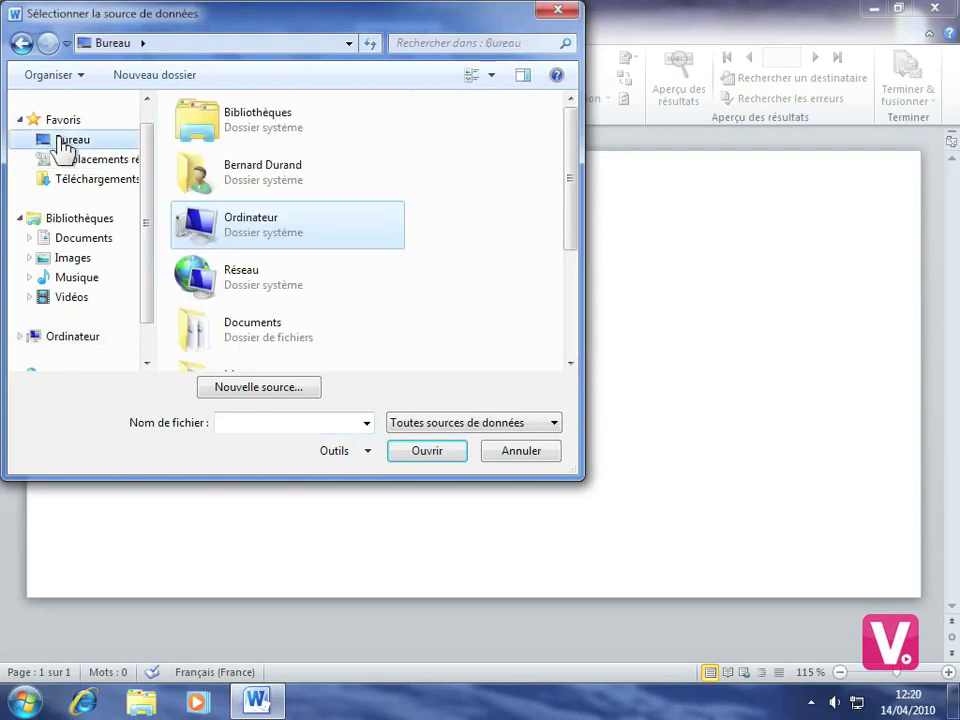
left_click_drag(566, 172, 562, 233)
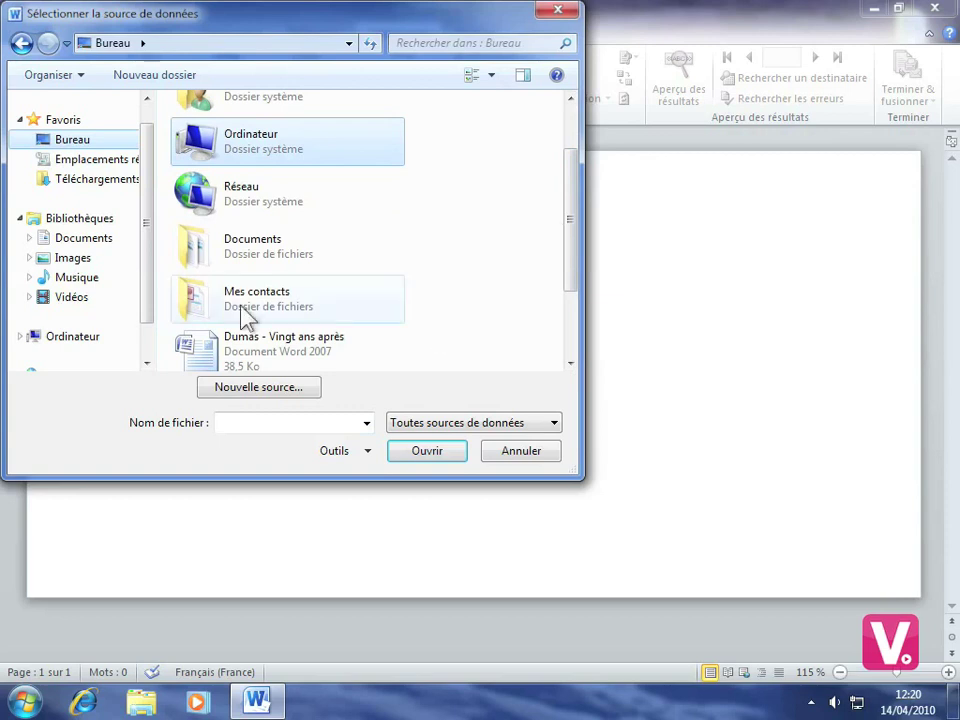
double_click(272, 305)
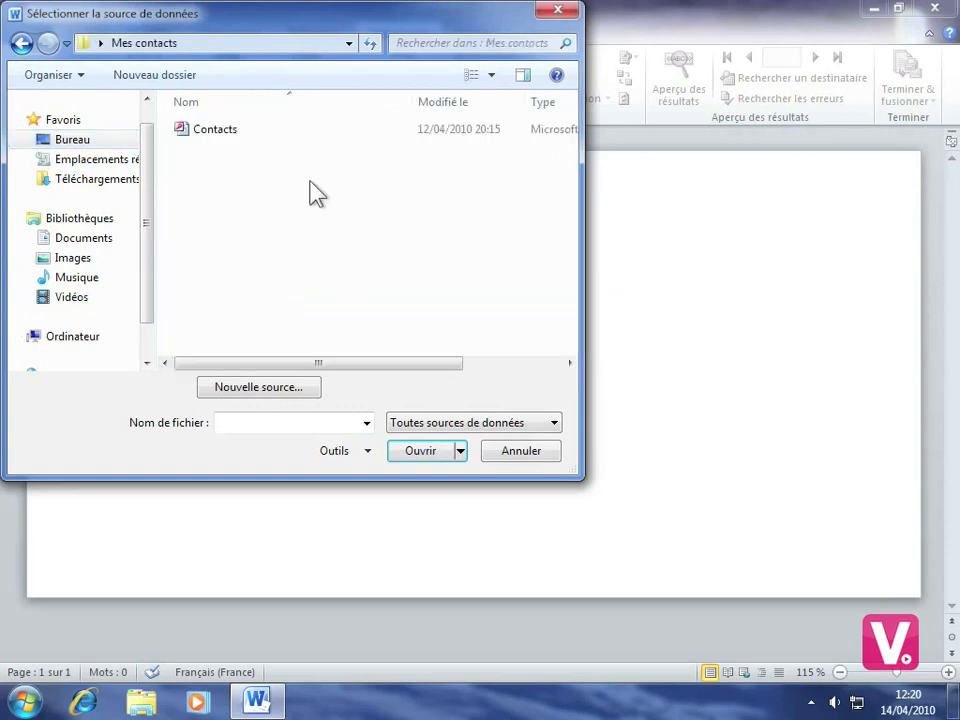
left_click(211, 142)
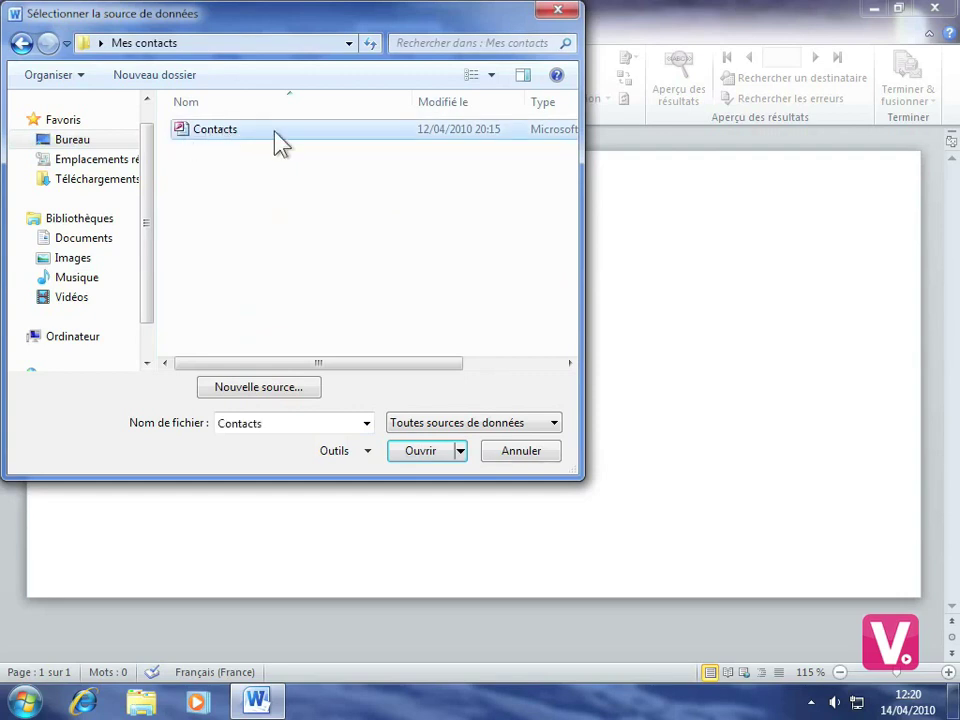
left_click(428, 451)
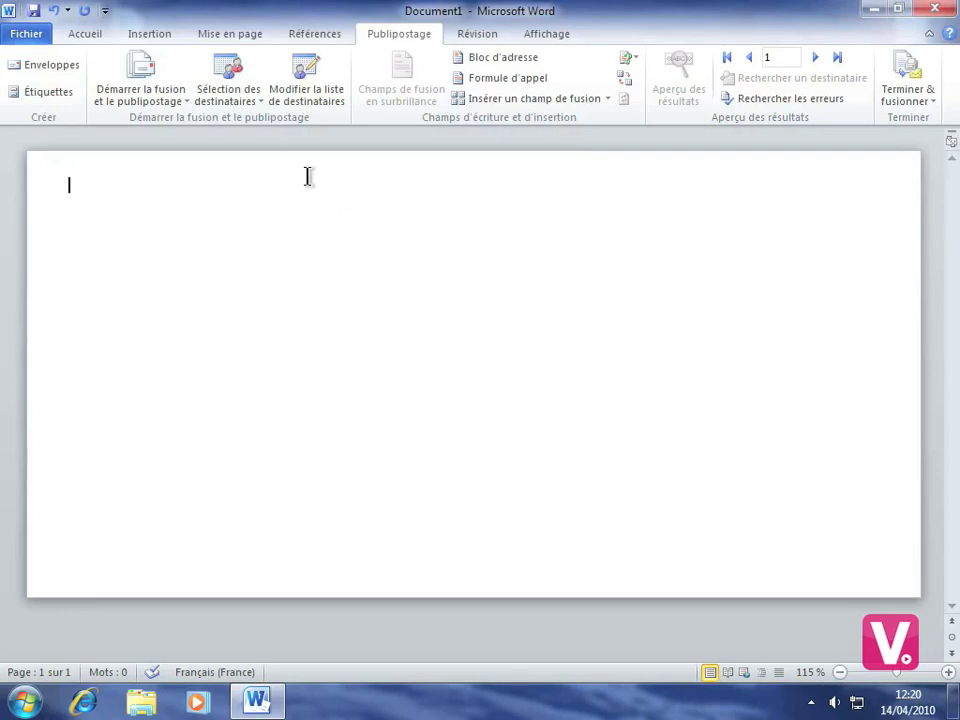
- Edit the recipient list to exclude the last contact from the merge
left_click(310, 100)
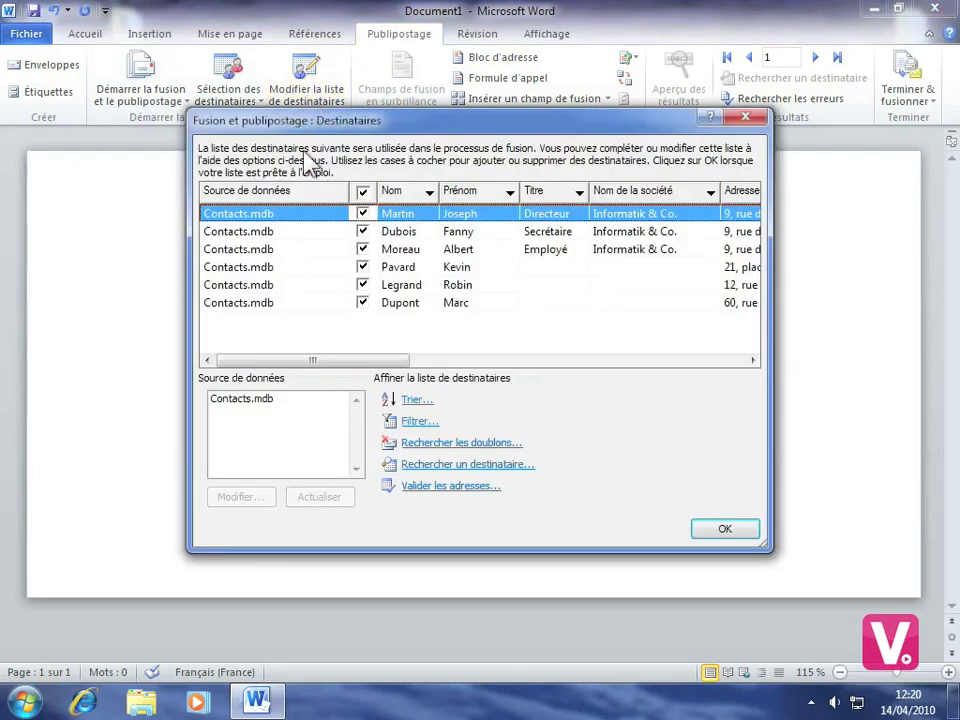
left_click(362, 285)
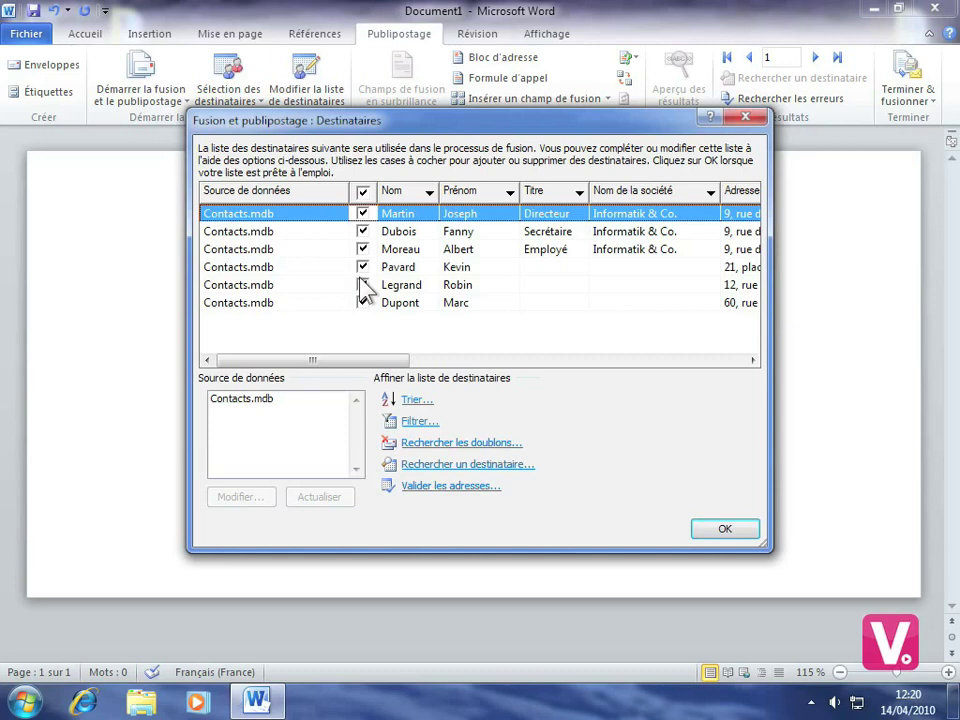
left_click(362, 285)
left_click(363, 303)
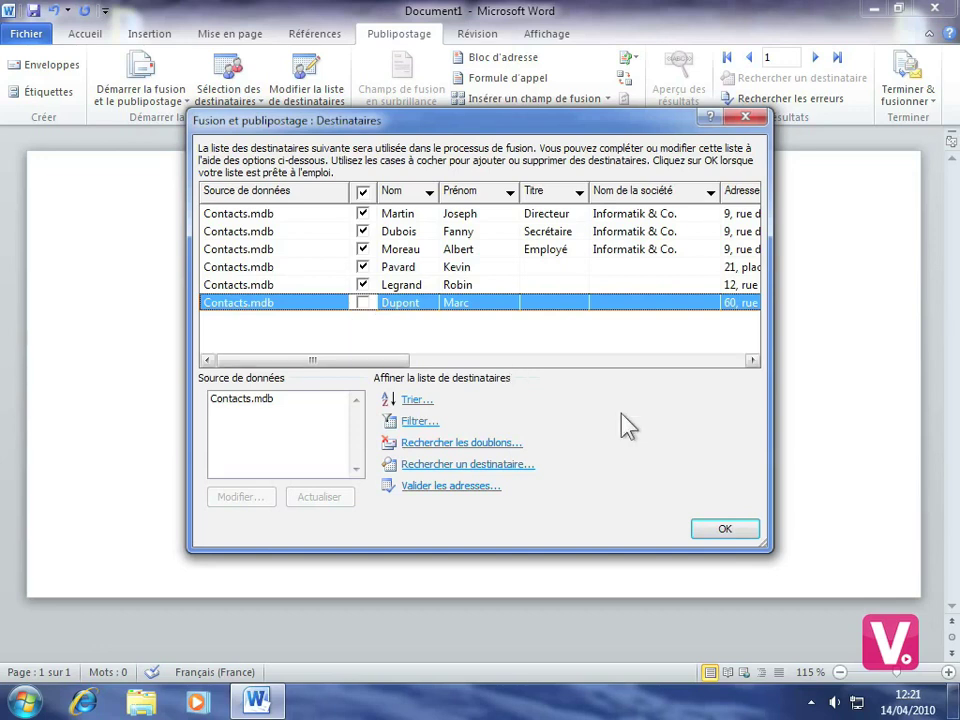
left_click(724, 527)
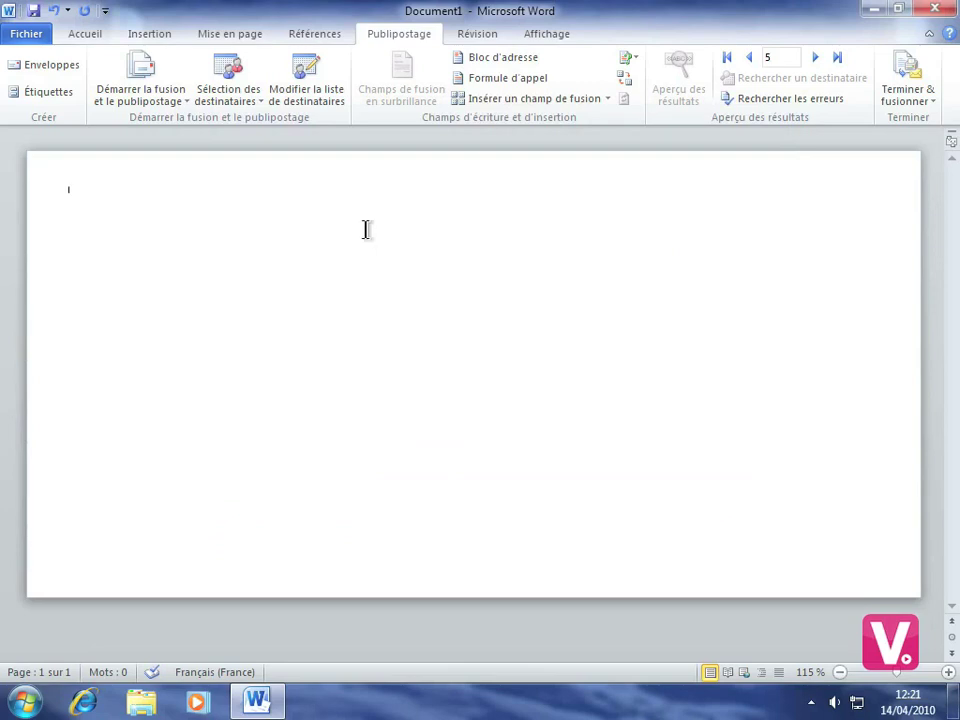
- Insert an address block with its default format on the envelope and preview the merged results for records 5, 4 and 3
left_click(510, 60)
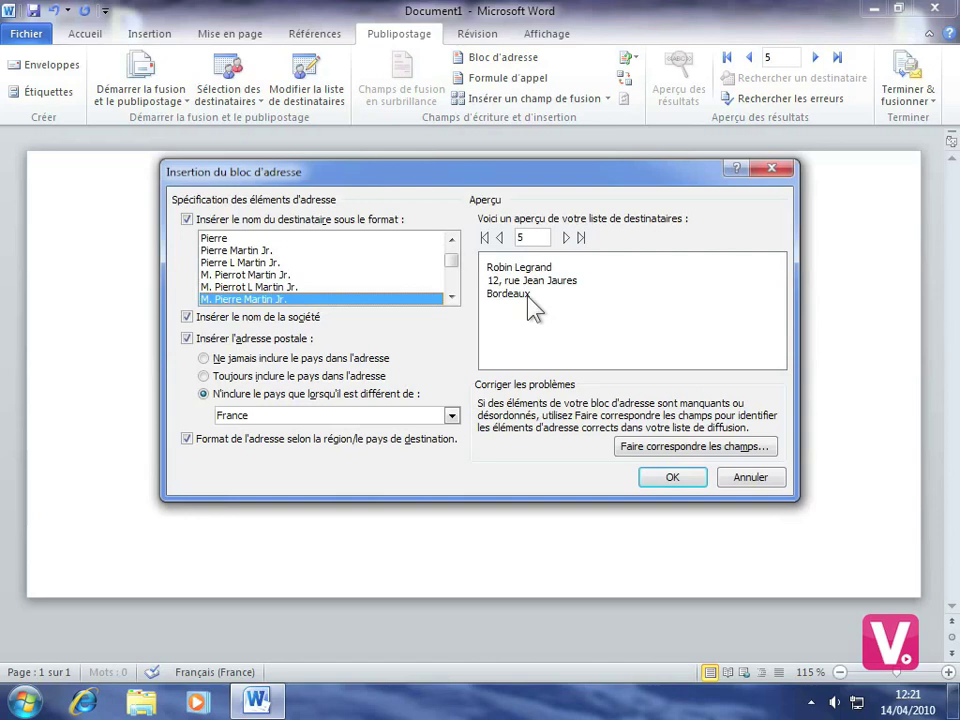
left_click(675, 479)
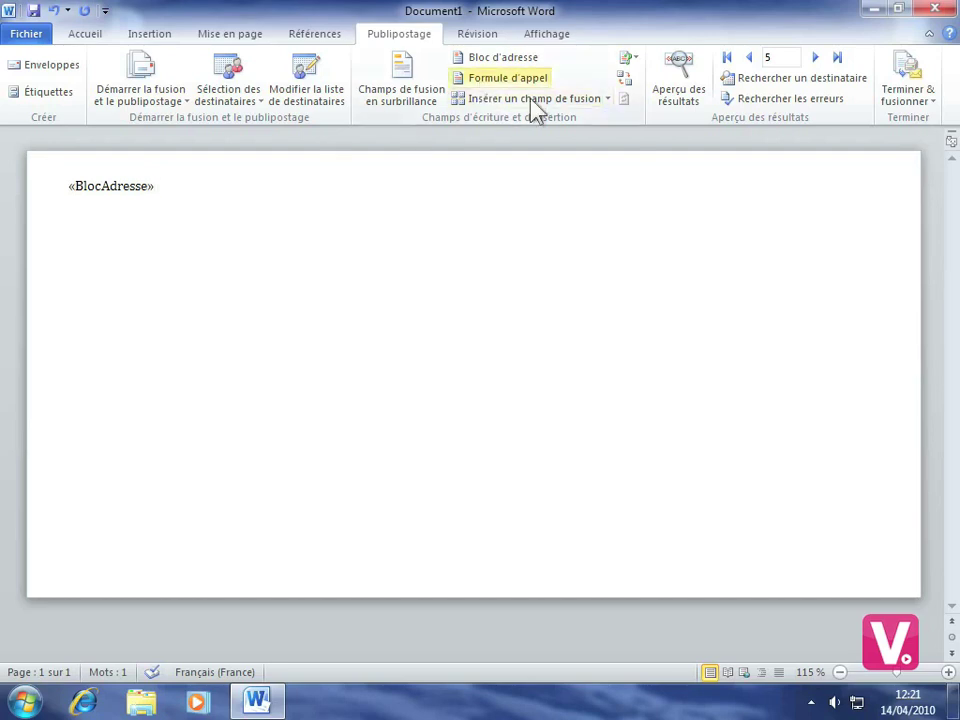
left_click(669, 100)
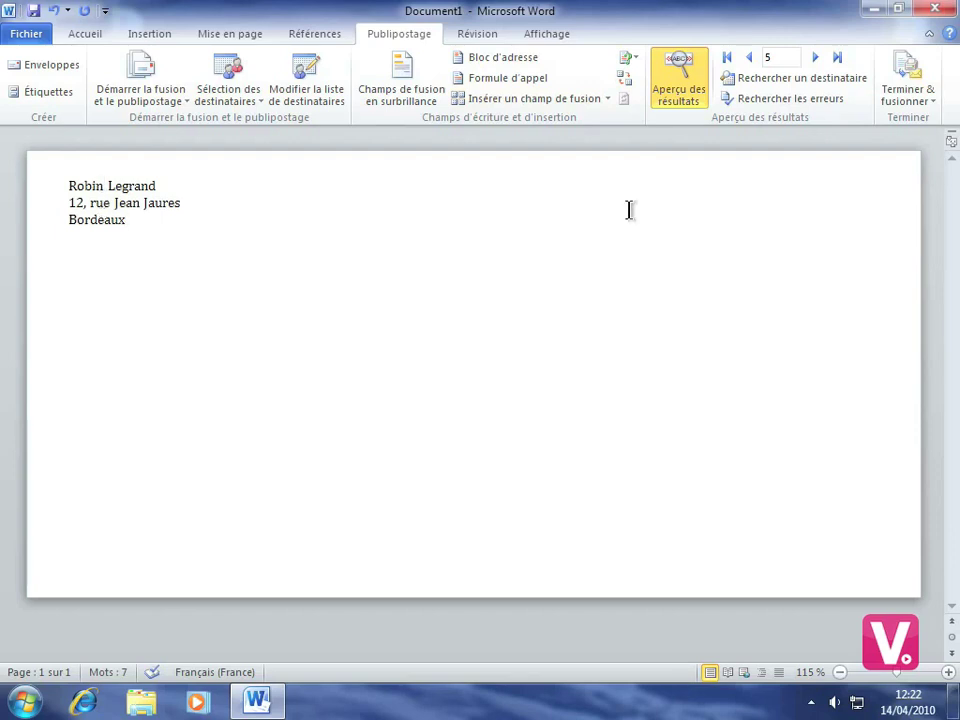
left_click(748, 60)
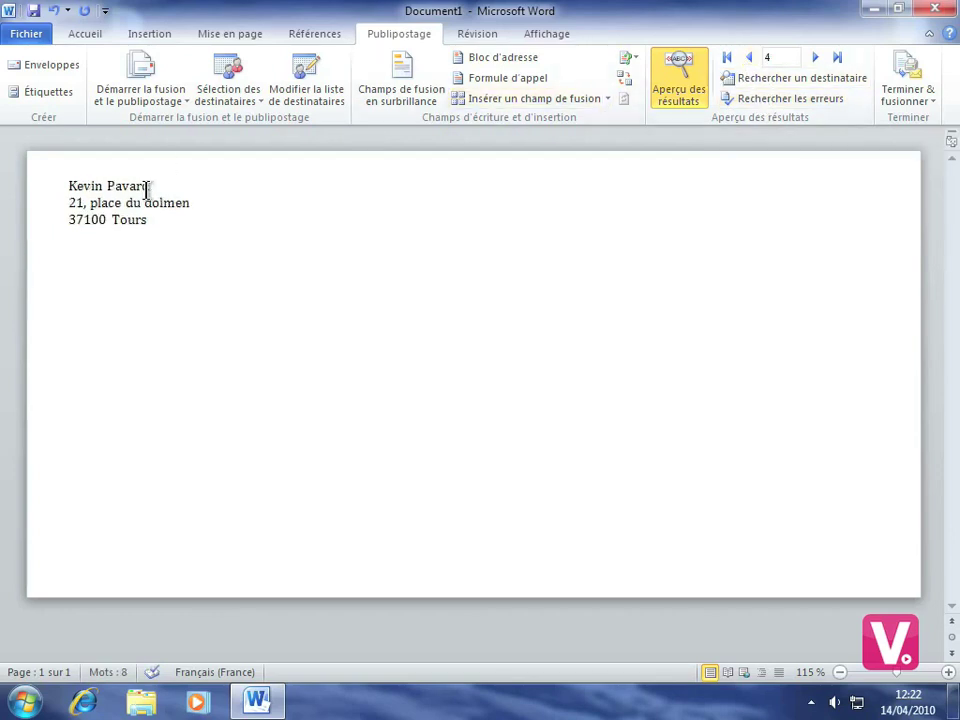
left_click(748, 60)
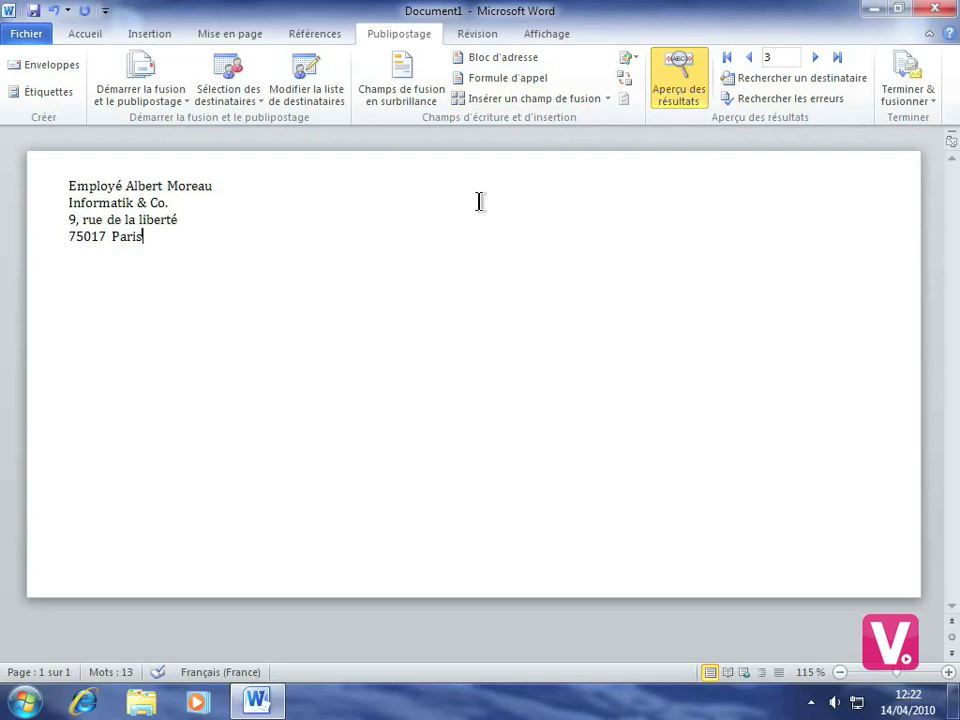
left_click(679, 98)
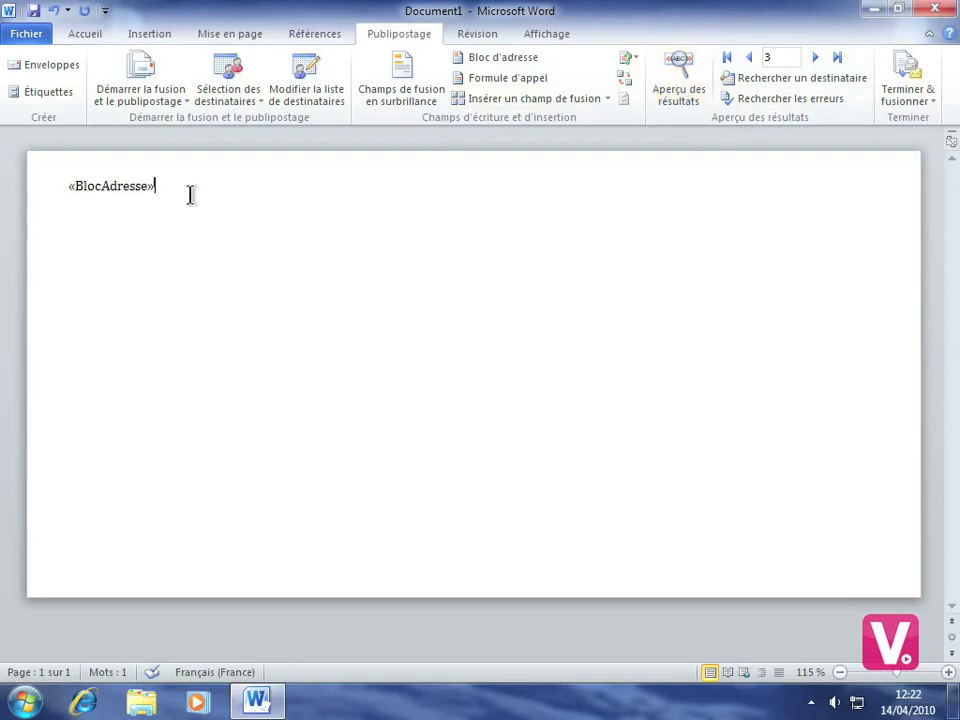
- Insert the Prénom and Nom merge fields on a new line below the address block and briefly preview the result
key("Return")
left_click(608, 99)
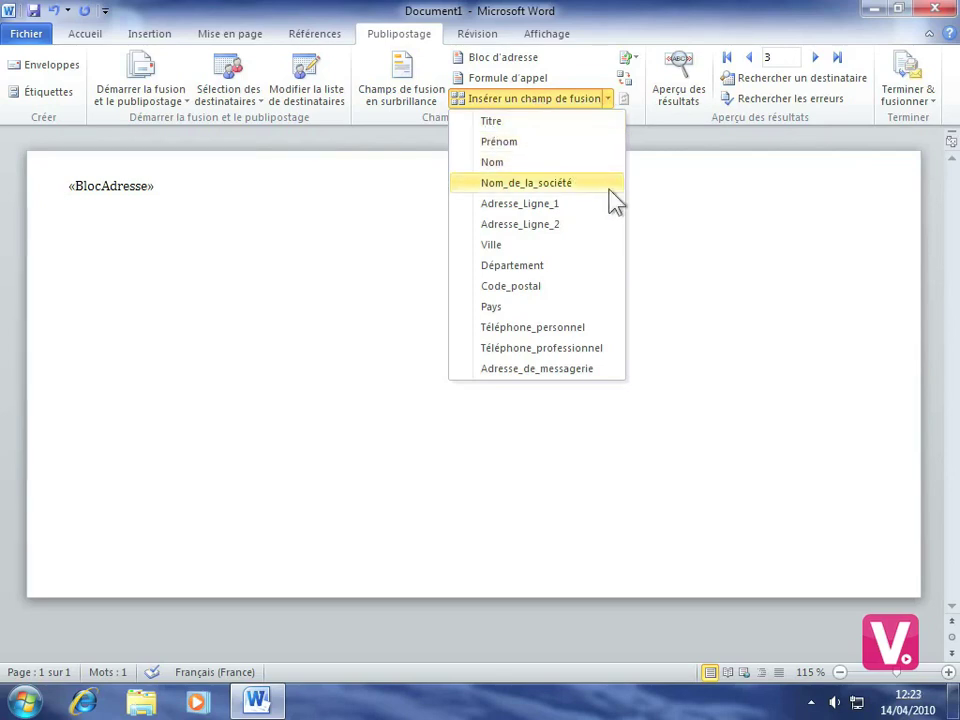
left_click(510, 141)
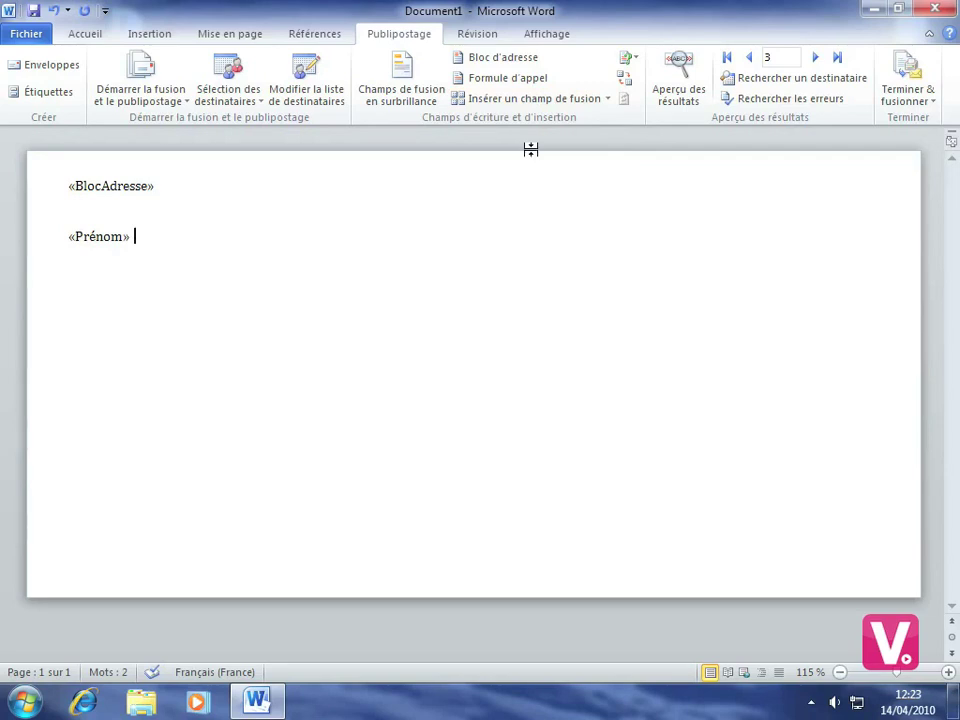
left_click(609, 100)
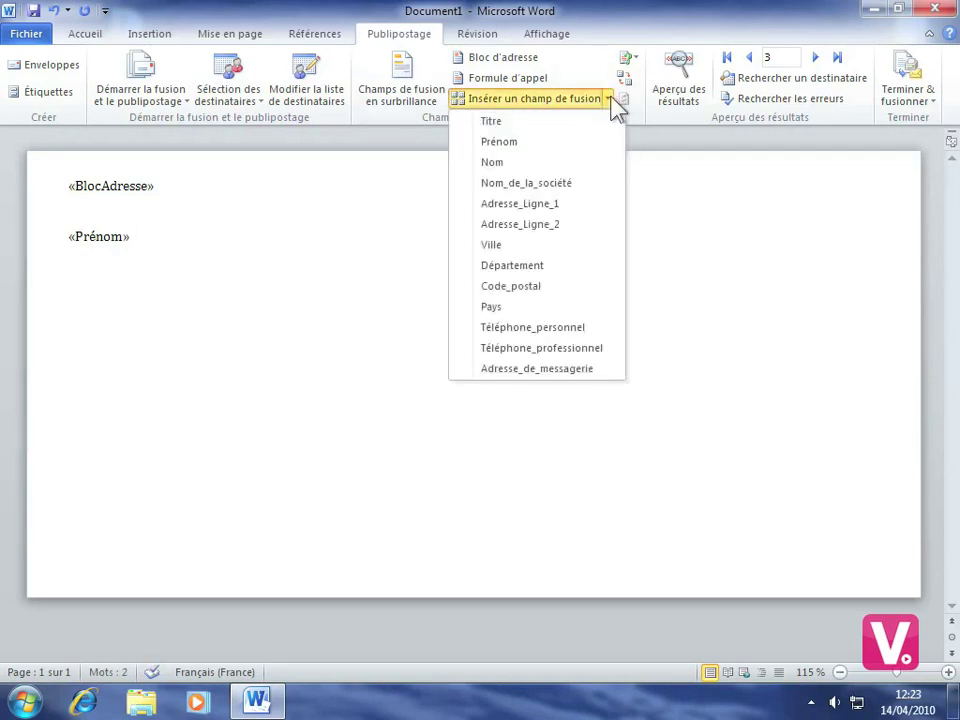
left_click(516, 162)
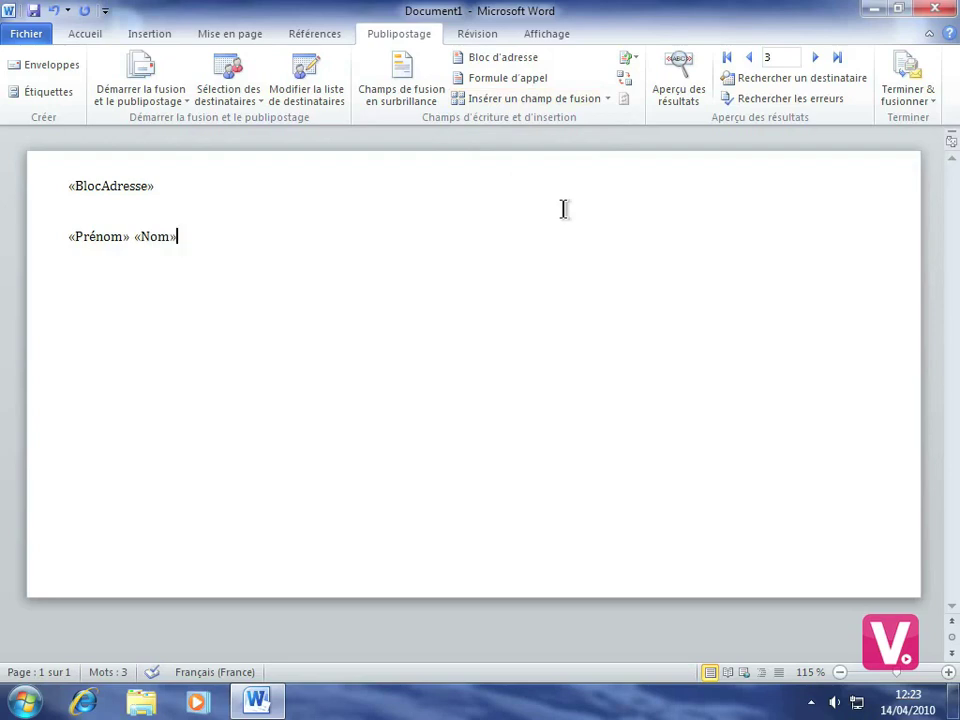
left_click(680, 79)
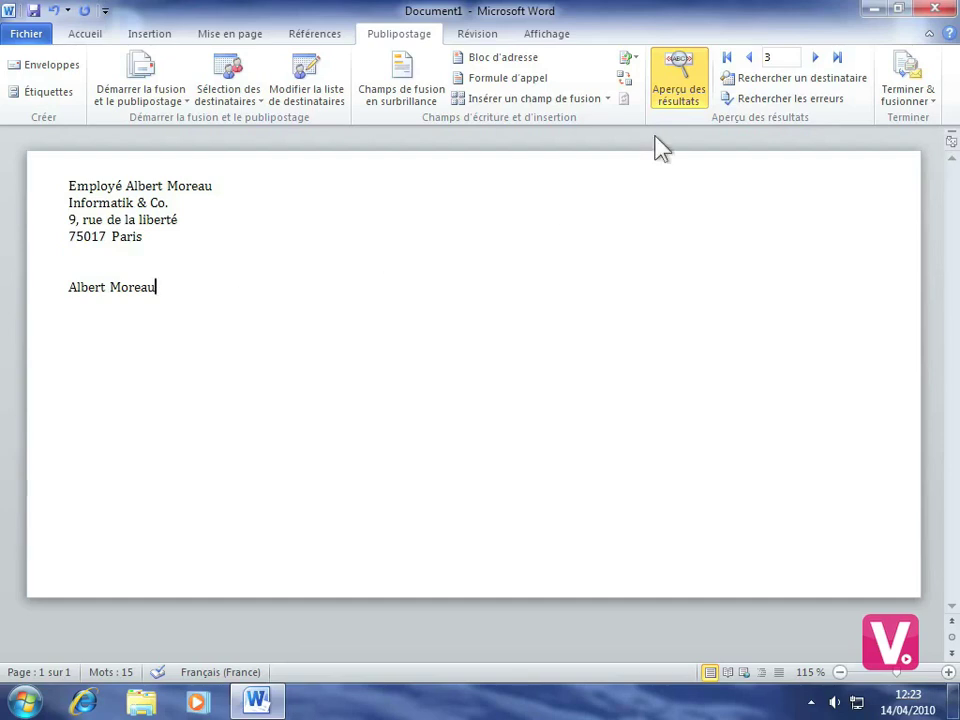
left_click(685, 98)
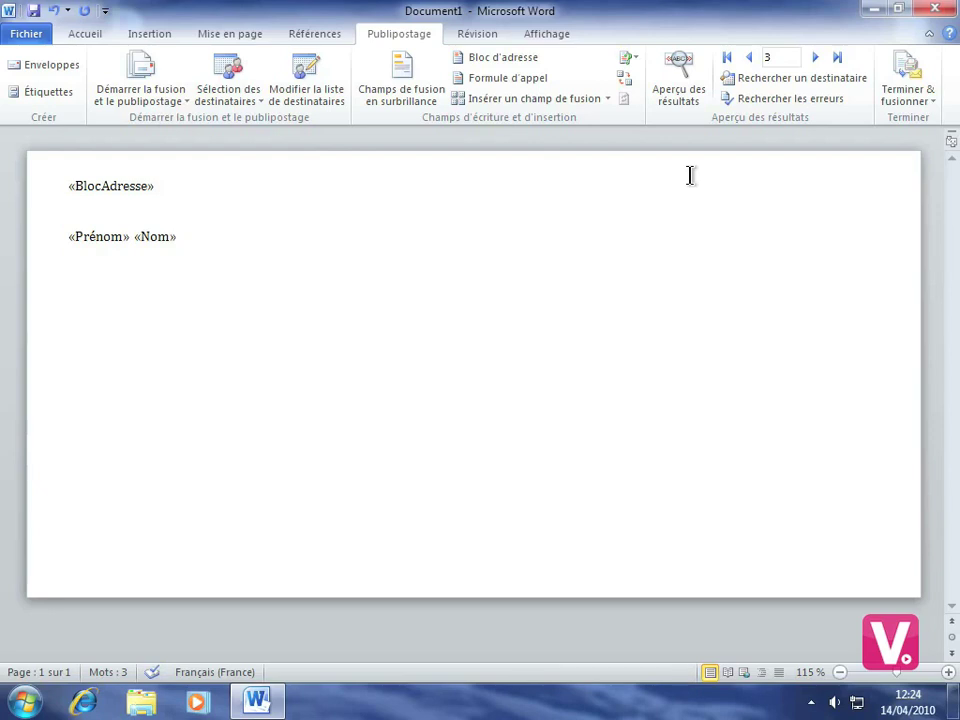
- Merge all records into a new document of individual envelopes and look through its pages
left_click(917, 99)
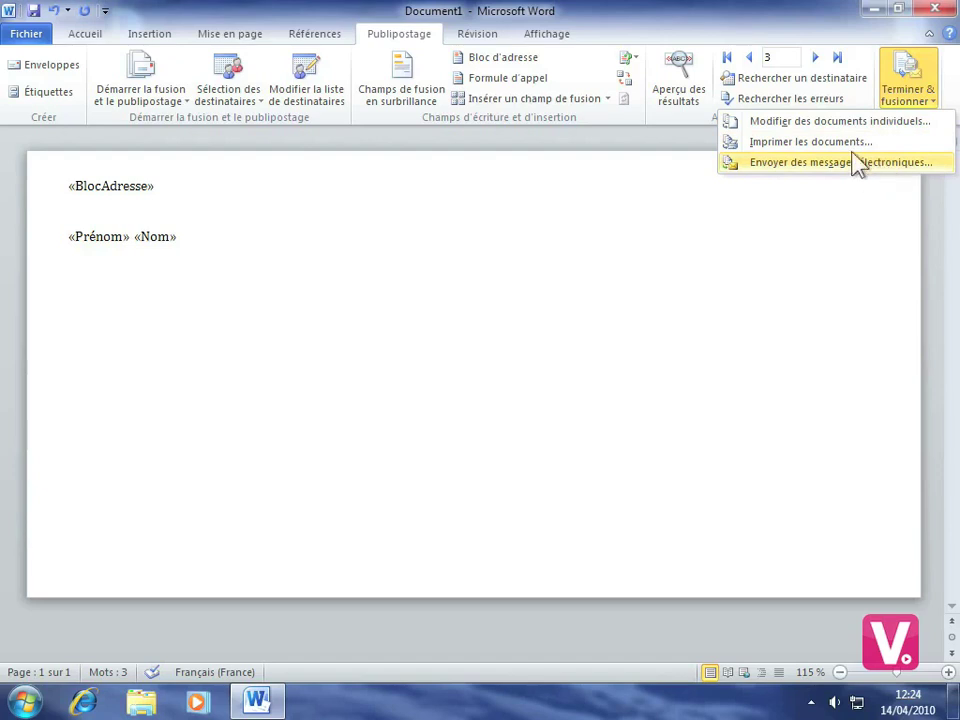
left_click(844, 124)
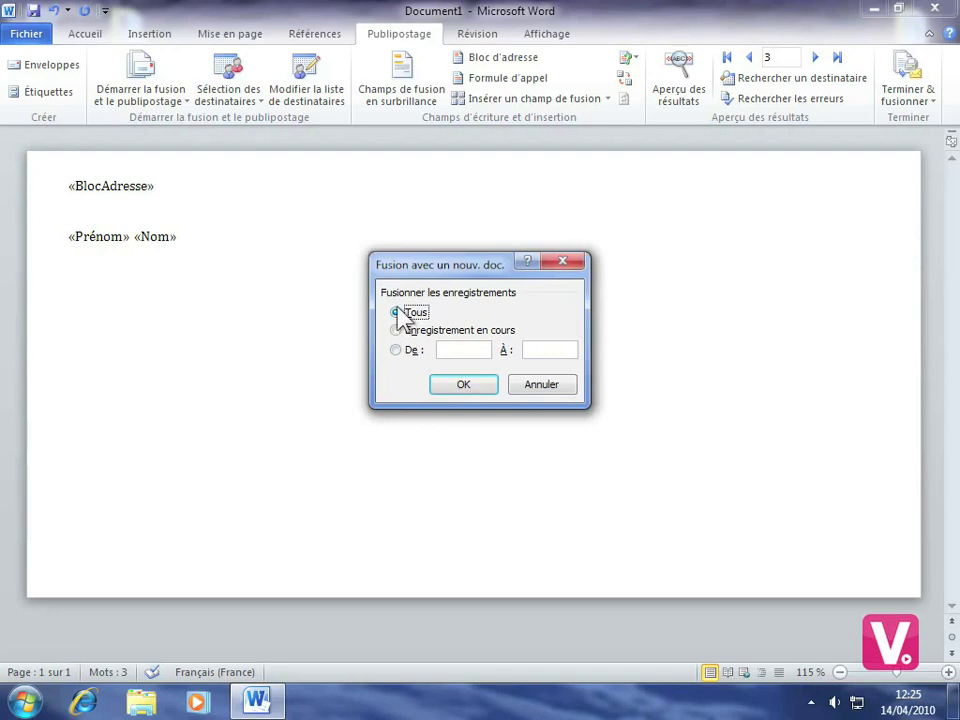
left_click(455, 385)
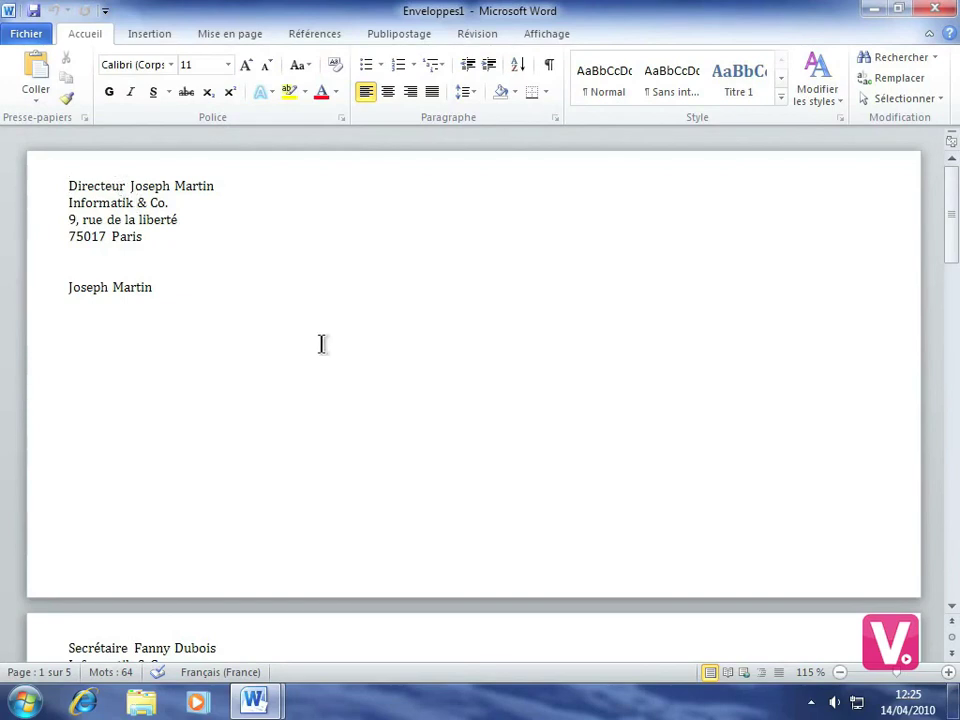
scroll(320, 344, "down", 1)
scroll(318, 343, "down", 15)
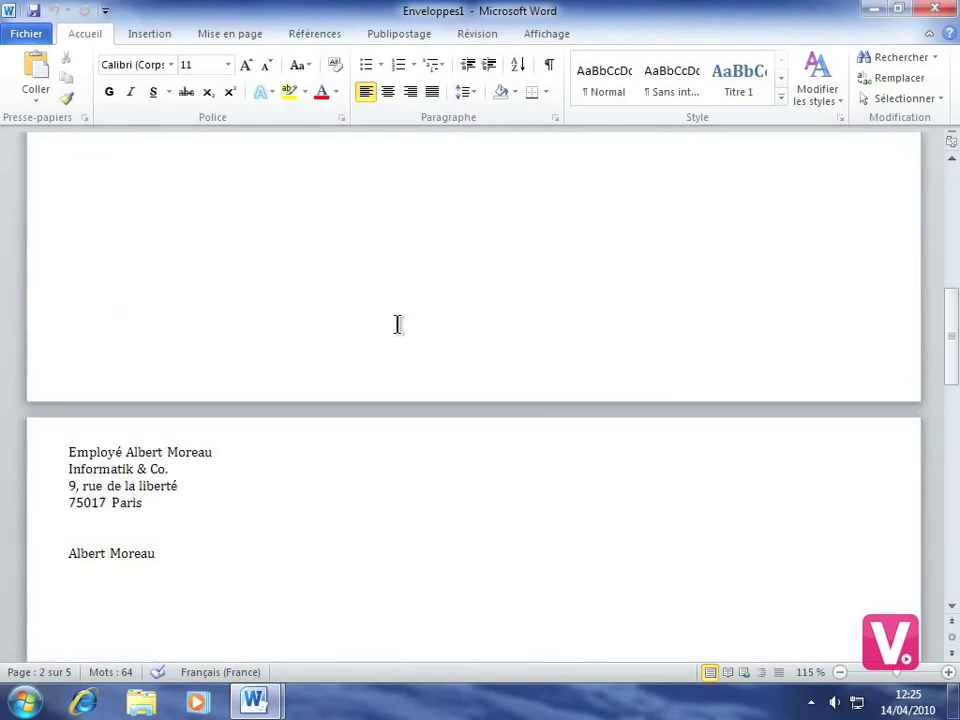